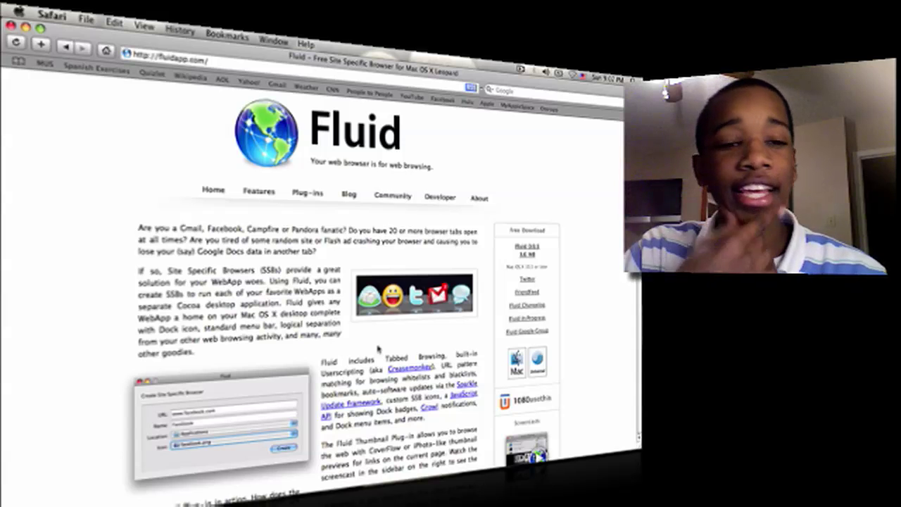
# Step: Read through the Safari article about site-specific browsers, scrolling down the page
pyautogui.tripleClick(368, 339)
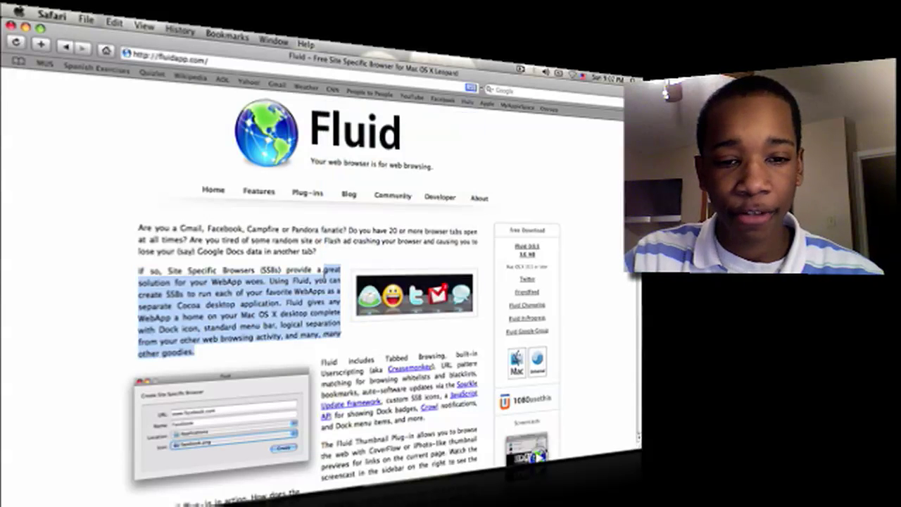
pyautogui.click(323, 275)
pyautogui.scroll(-3, 323, 275)
pyautogui.scroll(-1, 323, 275)
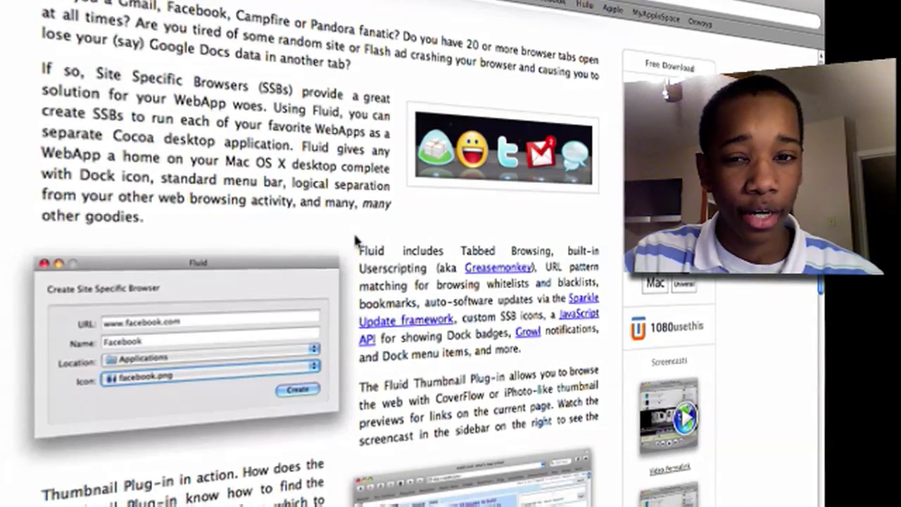
pyautogui.scroll(-5, 355, 240)
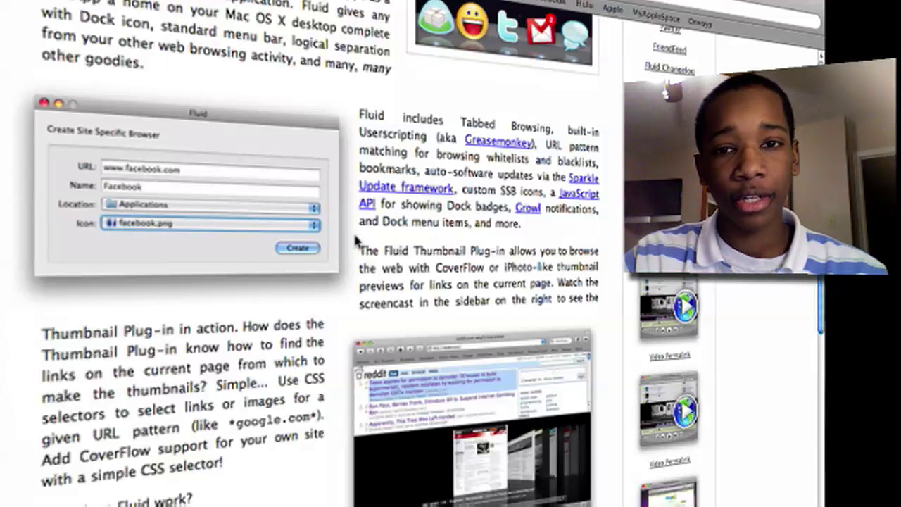
pyautogui.scroll(-1, 356, 240)
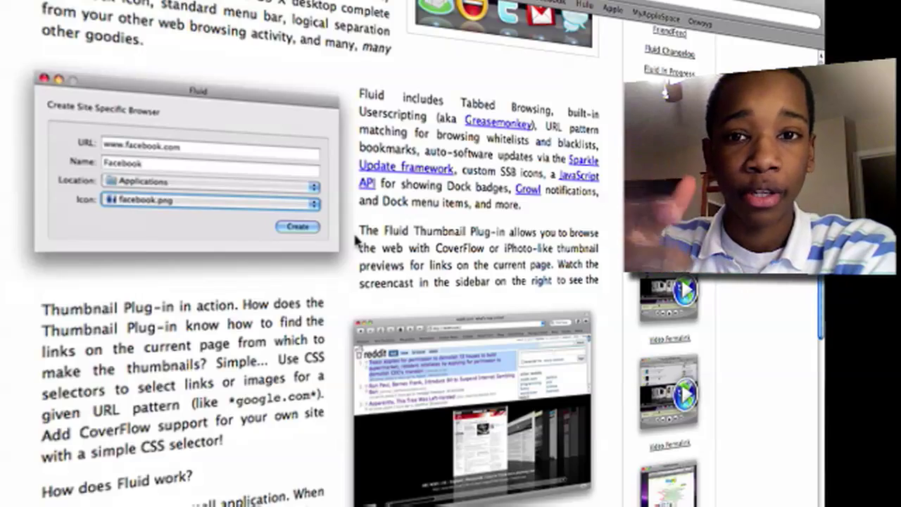
pyautogui.scroll(-6, 356, 241)
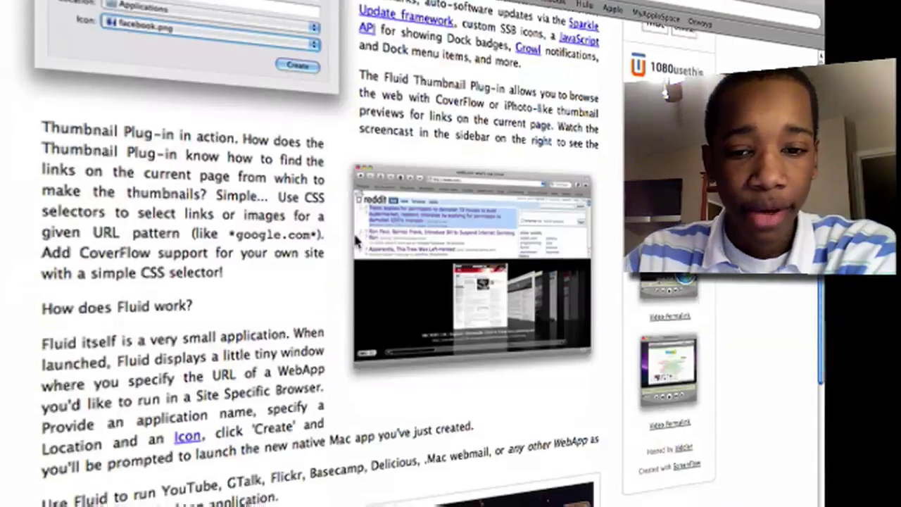
pyautogui.scroll(-14, 356, 241)
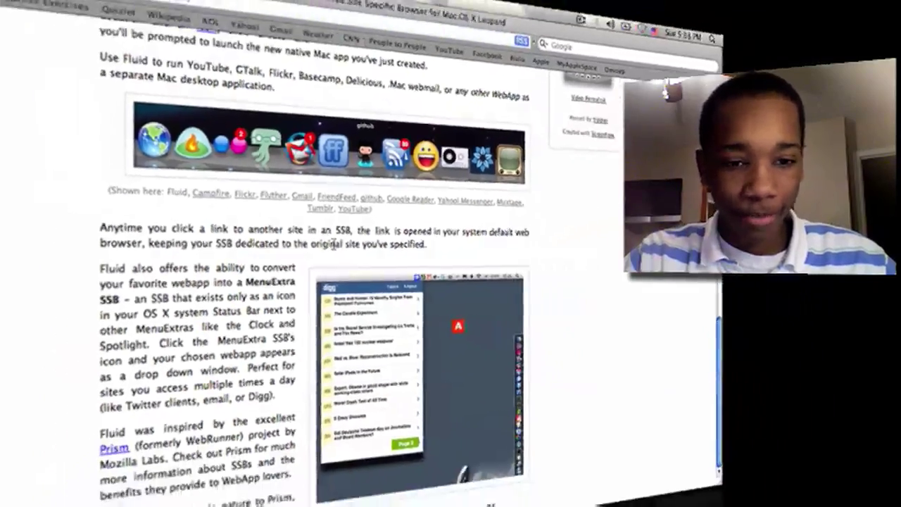
pyautogui.scroll(20, 356, 239)
# Step: Hide Safari and launch Fluid from the Dock
pyautogui.press('super+h')
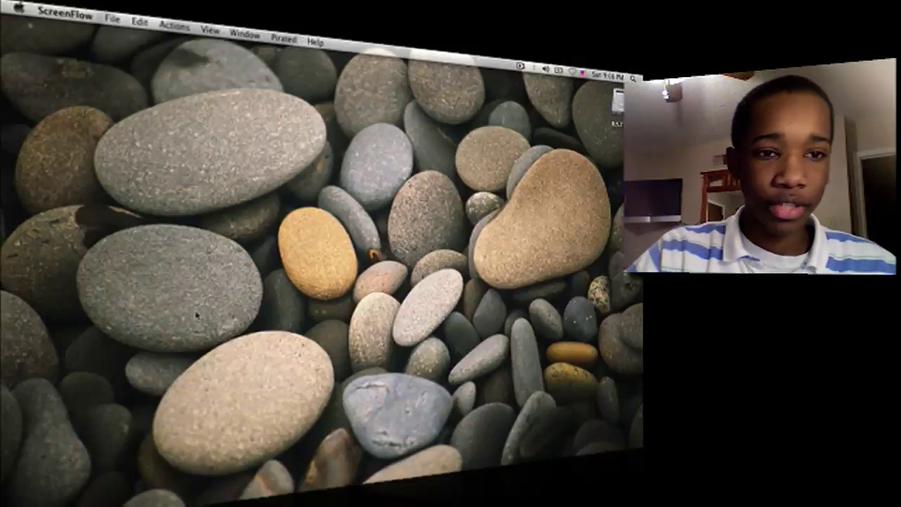
pyautogui.click(285, 264)
pyautogui.moveTo(598, 454)
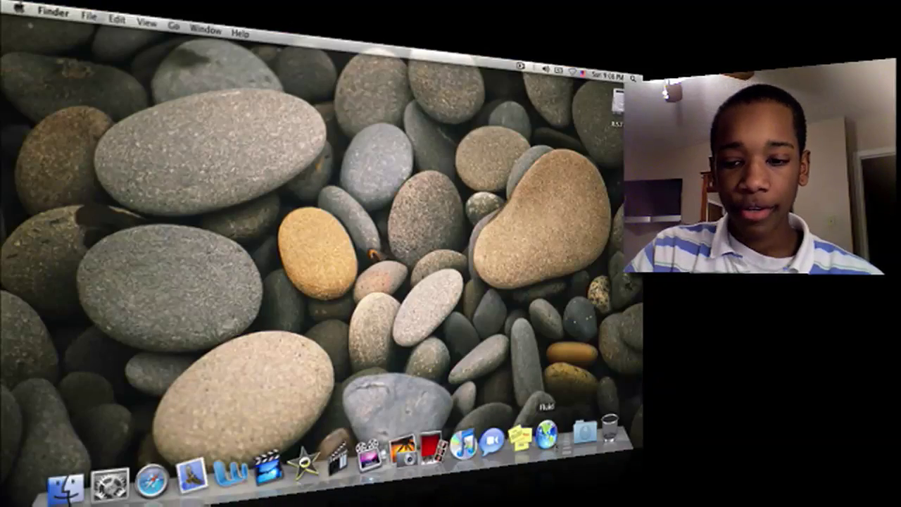
pyautogui.click(546, 435)
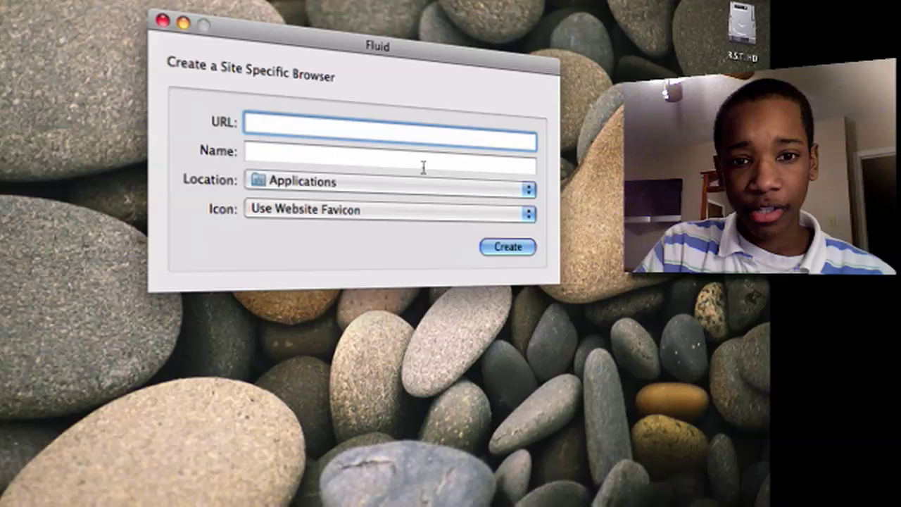
pyautogui.write('www.mys')
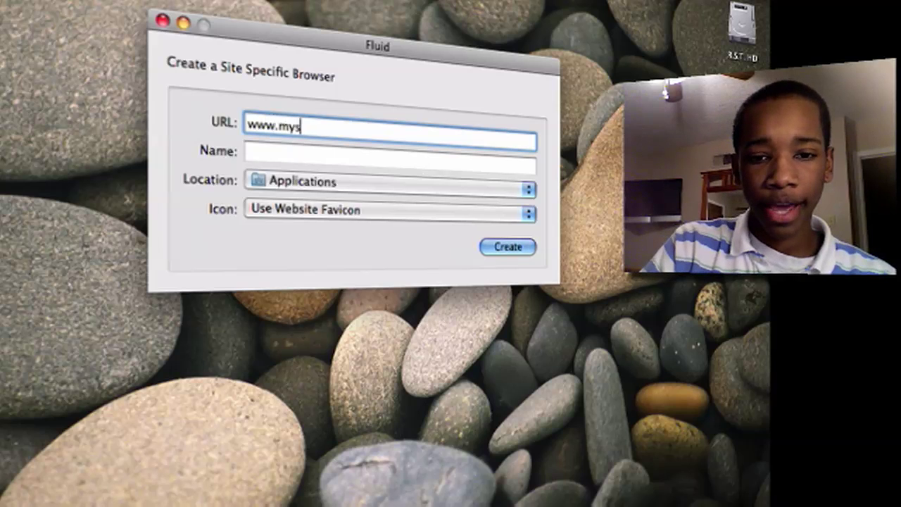
pyautogui.press('BackSpace')
pyautogui.write('app')
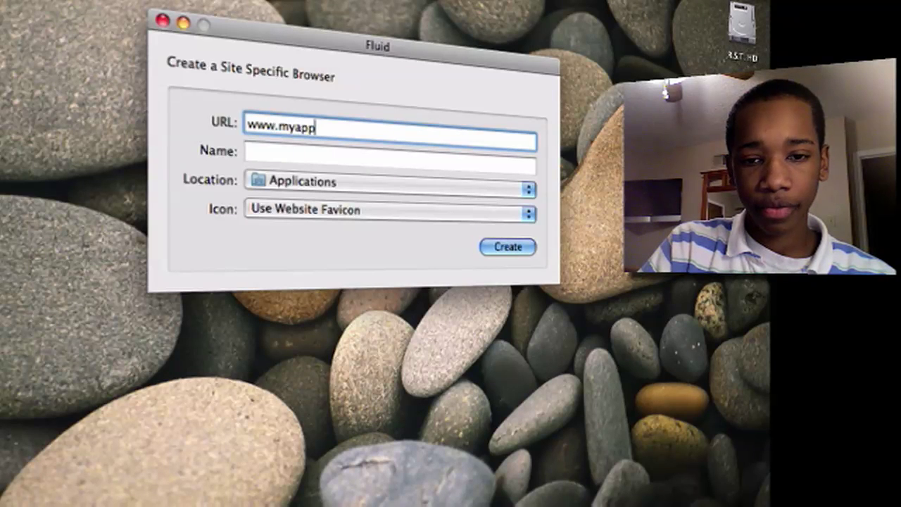
pyautogui.write('lespace.com')
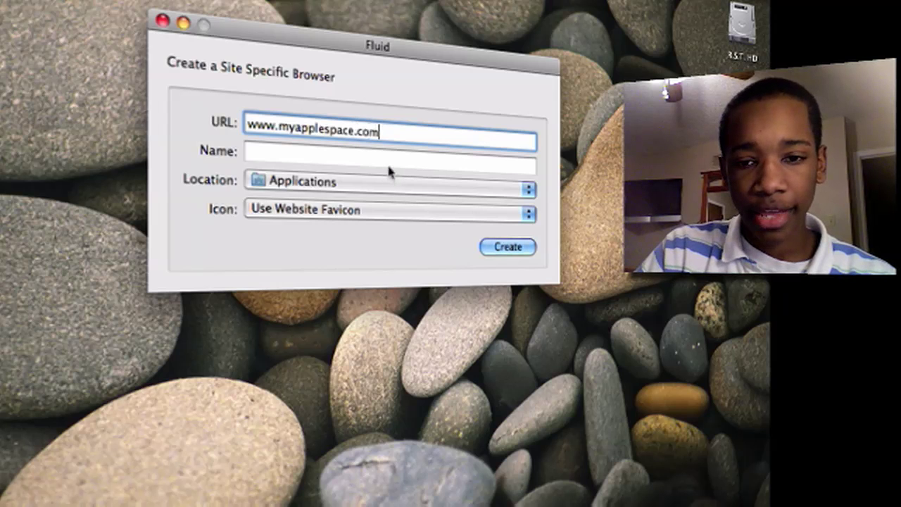
pyautogui.click(389, 166)
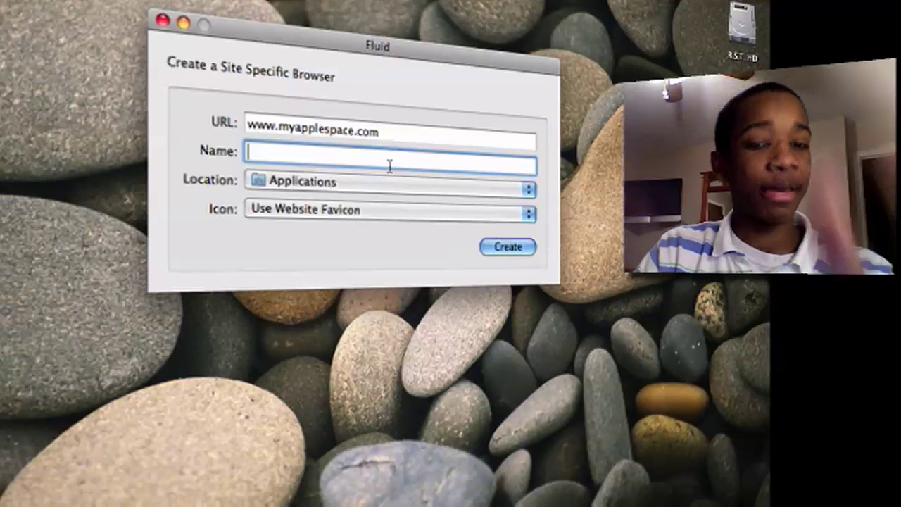
pyautogui.write('MyA')
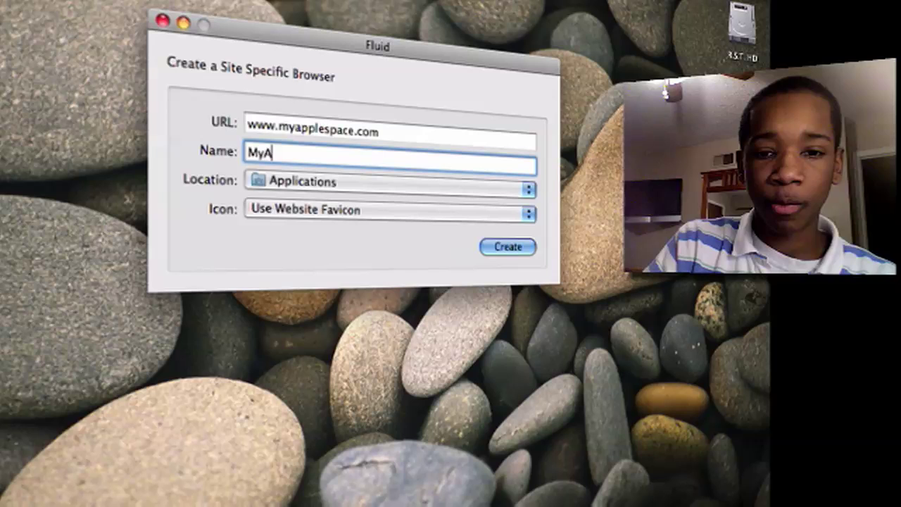
pyautogui.write('ppleSpace')
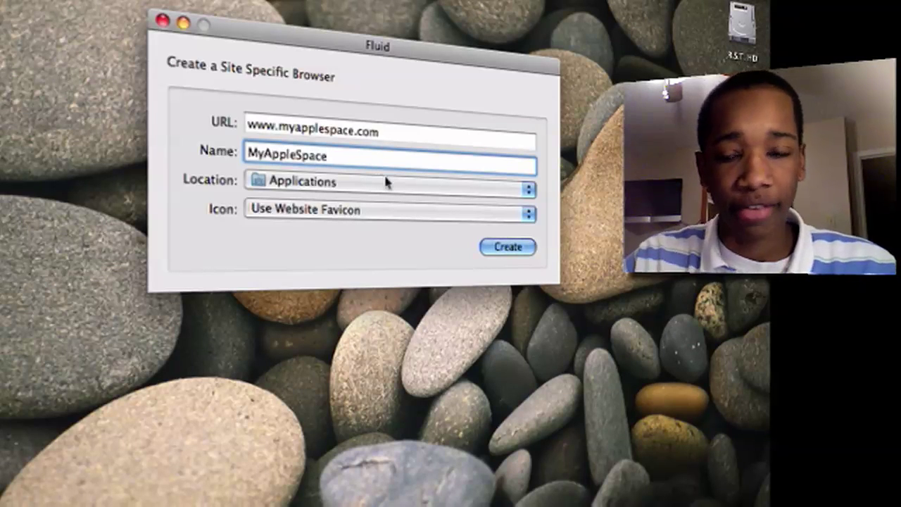
pyautogui.click(396, 211)
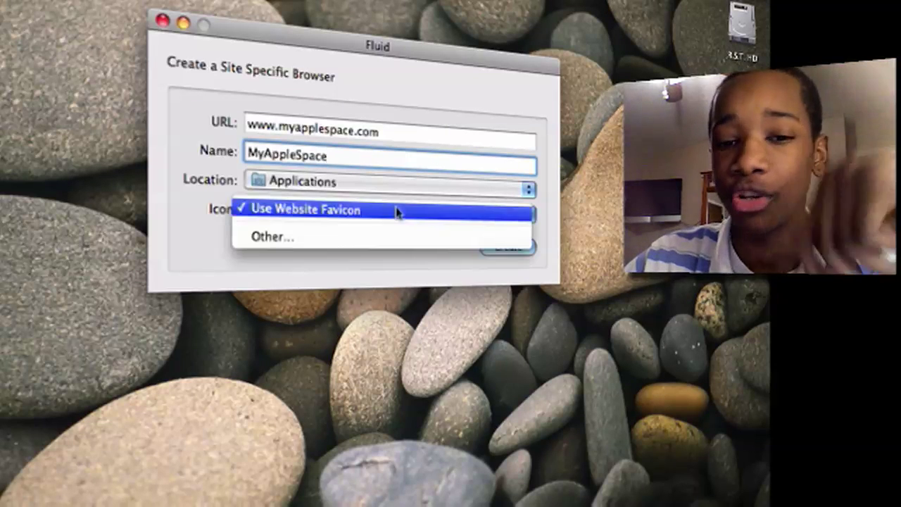
pyautogui.click(397, 211)
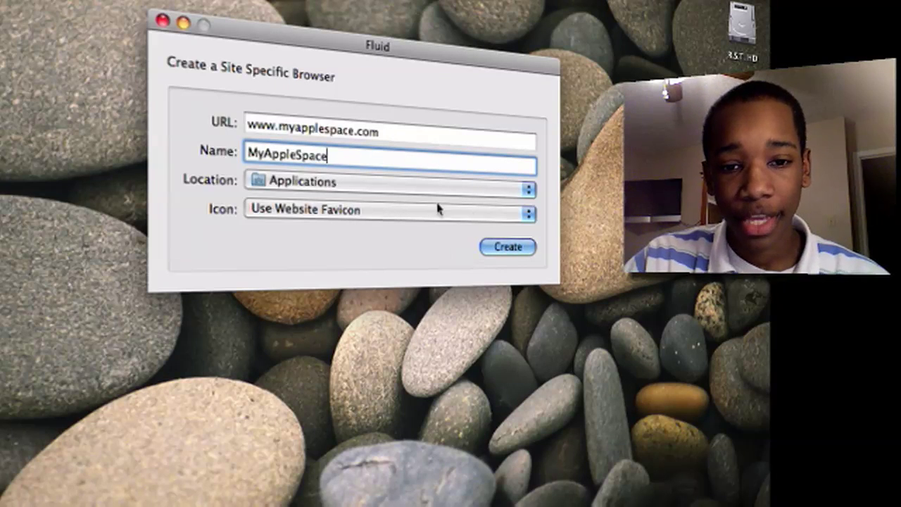
# Step: Create MyAppleSpace.app in /Applications and launch it from the Success sheet
pyautogui.click(507, 246)
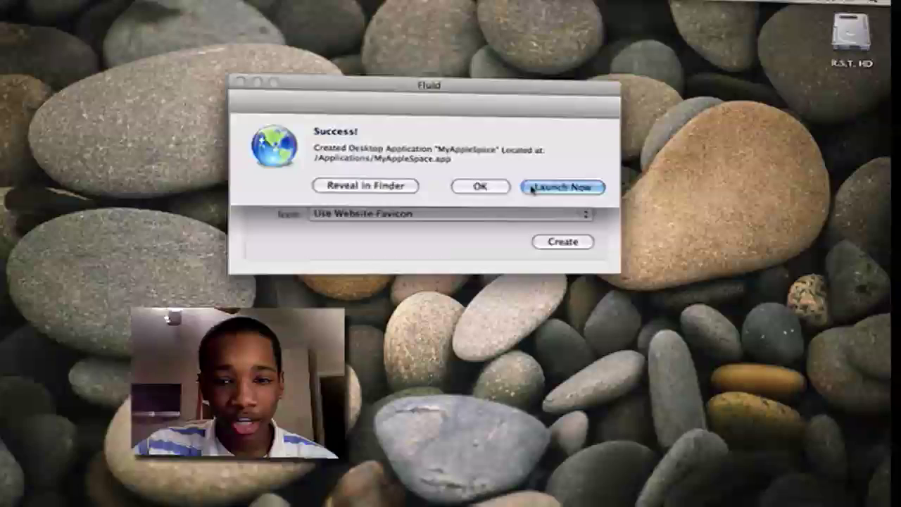
pyautogui.click(561, 187)
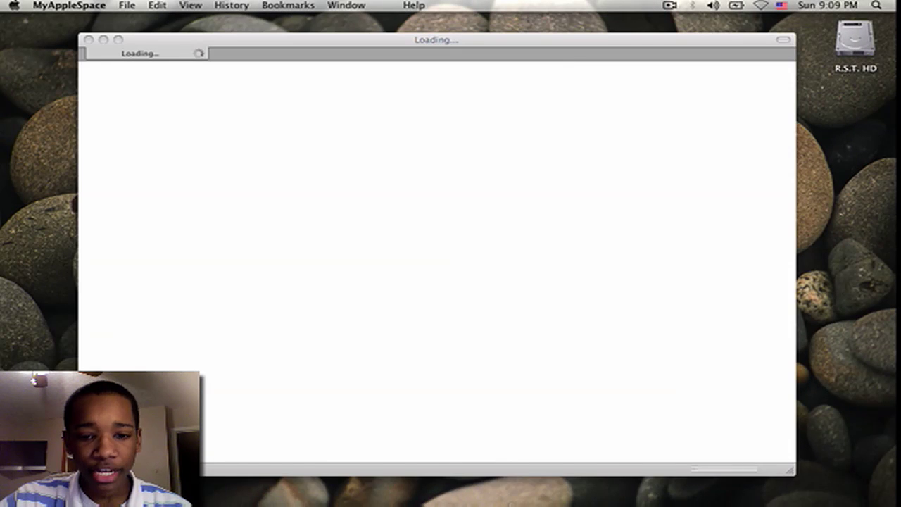
pyautogui.moveTo(501, 475)
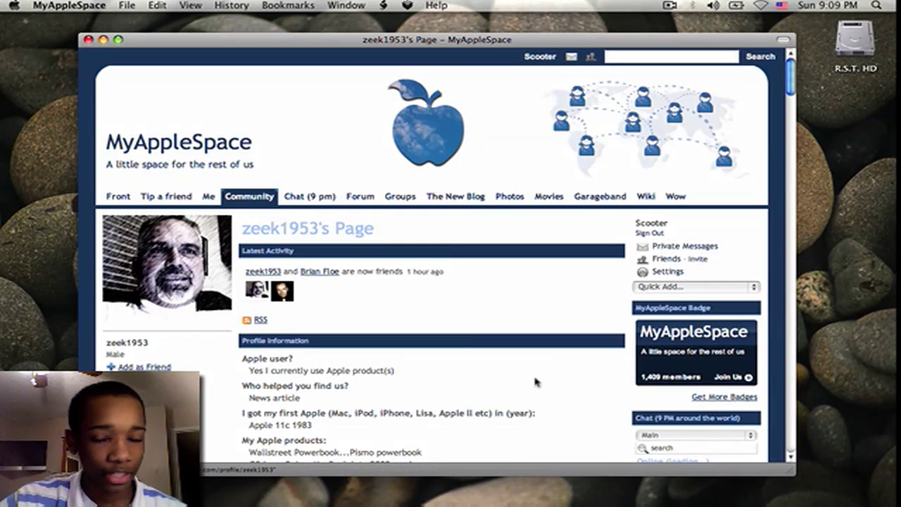
pyautogui.moveTo(500, 195)
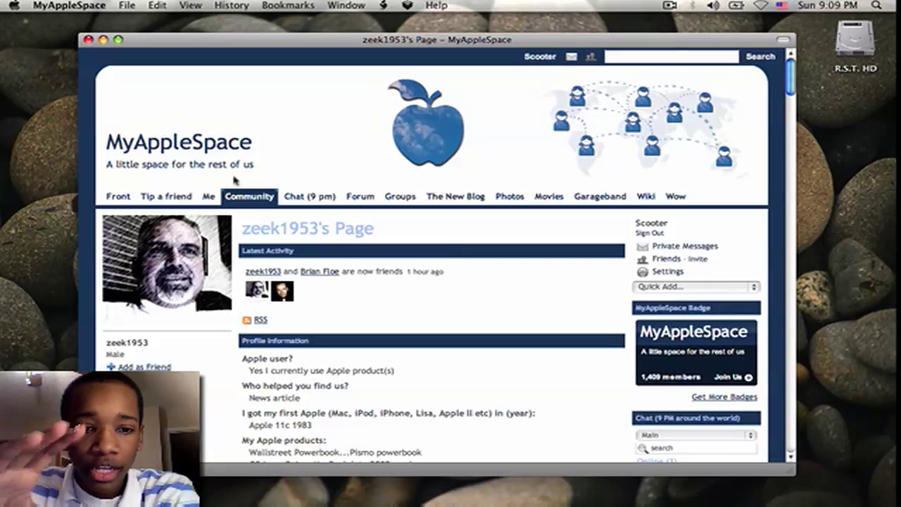
pyautogui.click(175, 145)
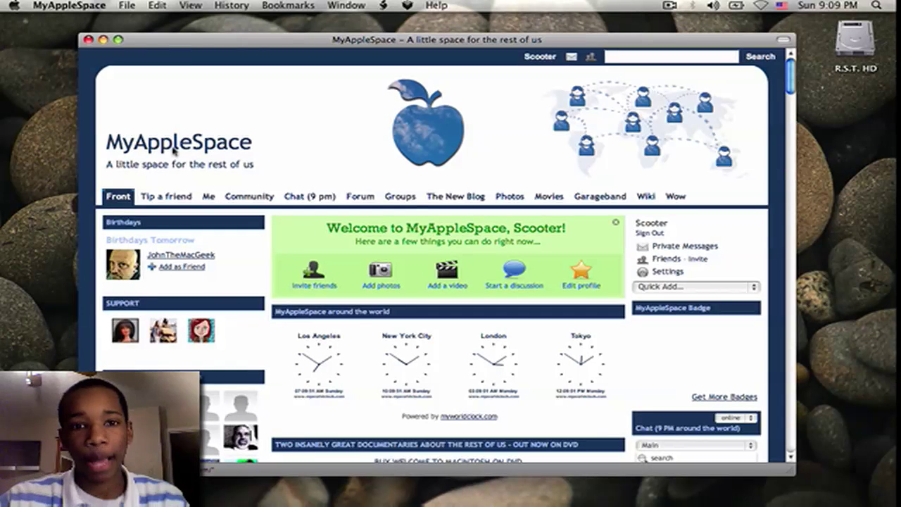
pyautogui.scroll(-5, 140, 225)
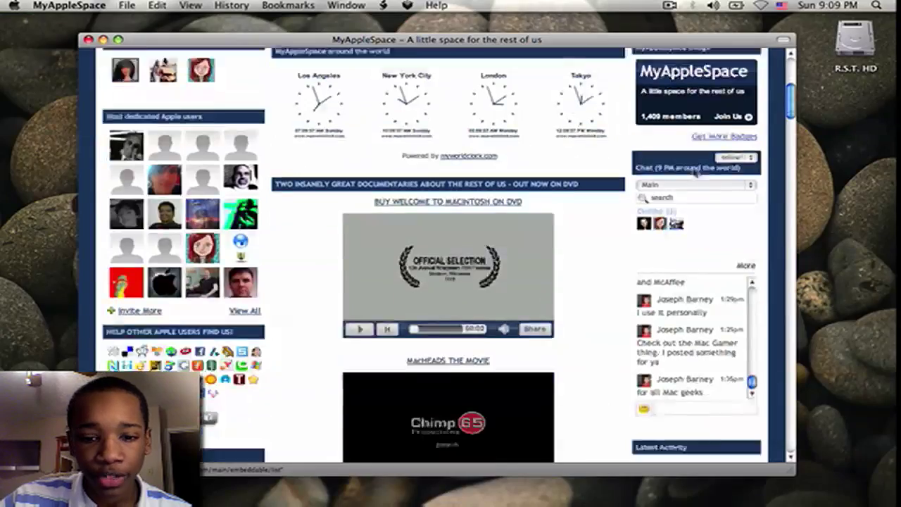
pyautogui.scroll(-5, 496, 407)
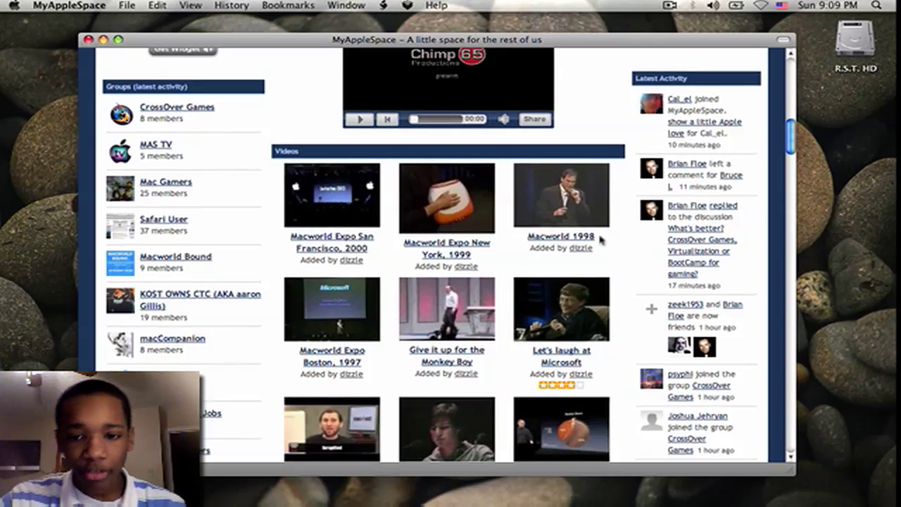
pyautogui.scroll(10, 601, 240)
# Step: Send 'hey guys u r n my next video' in the MyAppleSpace chat panel
pyautogui.scroll(3, 600, 239)
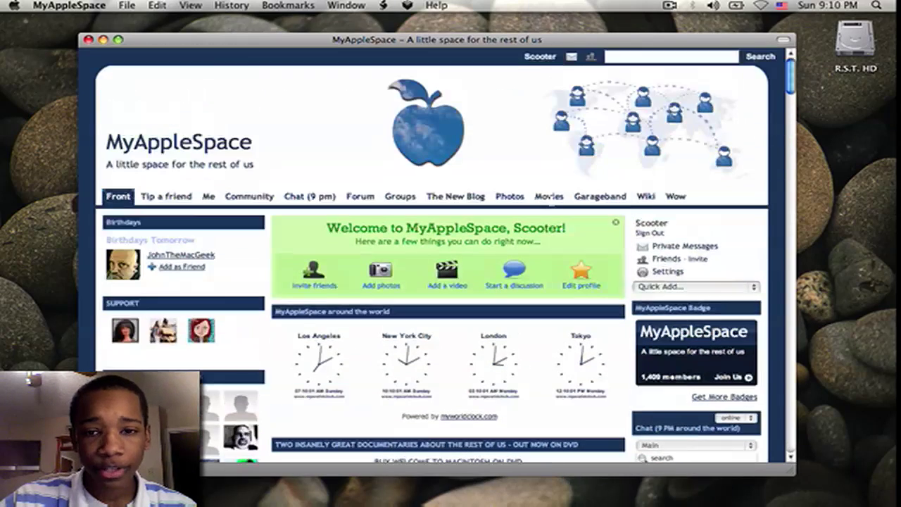
pyautogui.moveTo(521, 200)
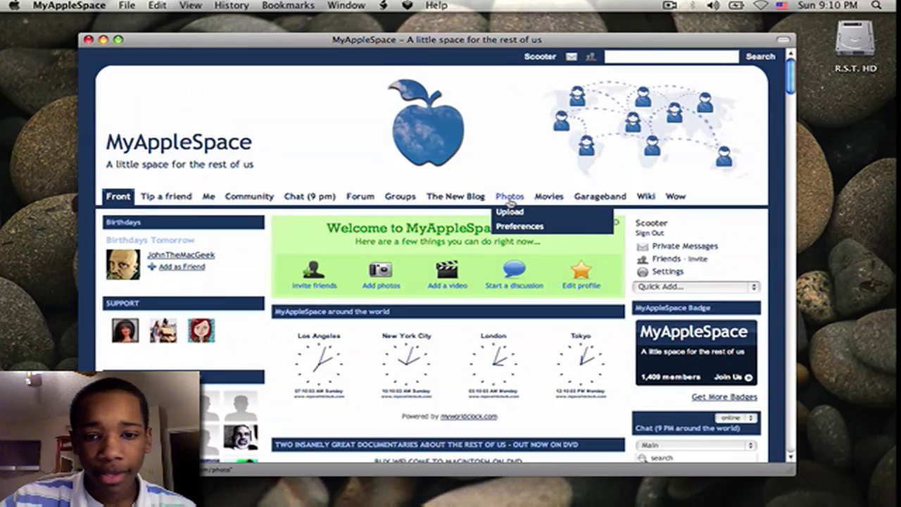
pyautogui.moveTo(477, 202)
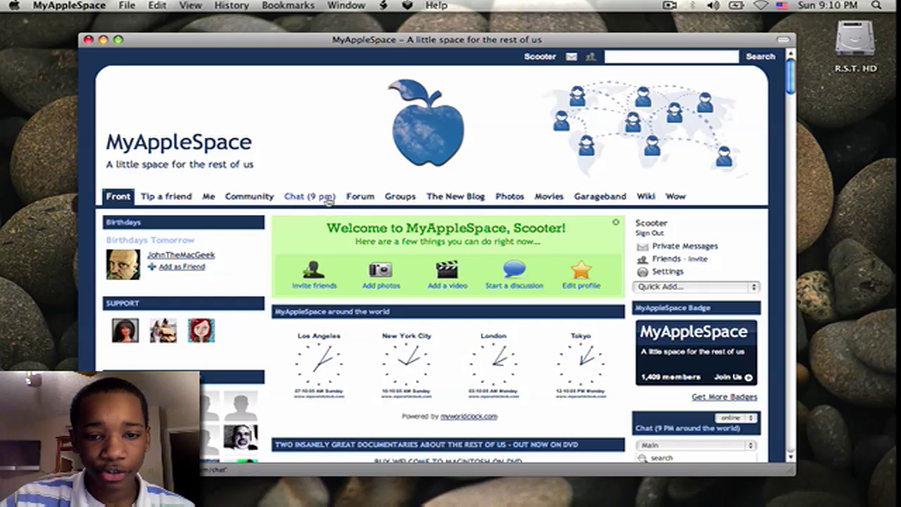
pyautogui.scroll(-3, 328, 200)
pyautogui.scroll(-3, 676, 331)
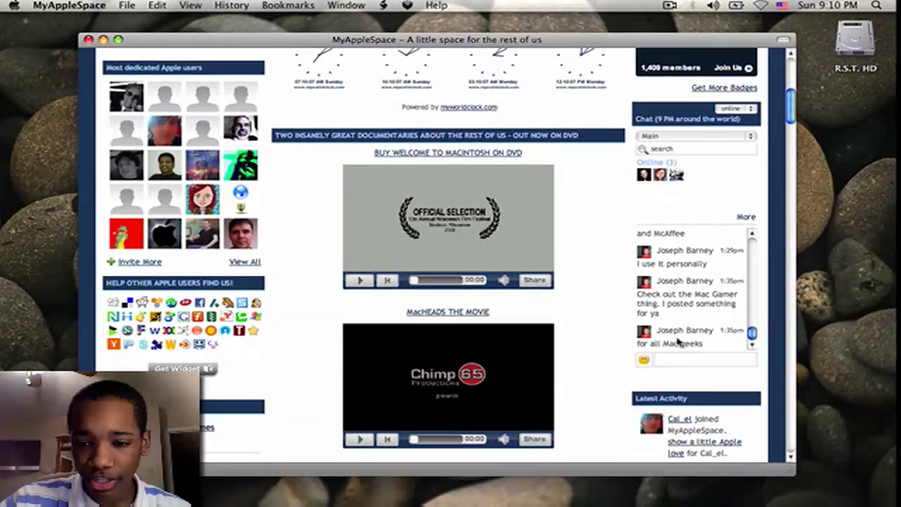
pyautogui.click(685, 357)
pyautogui.write('hey gu')
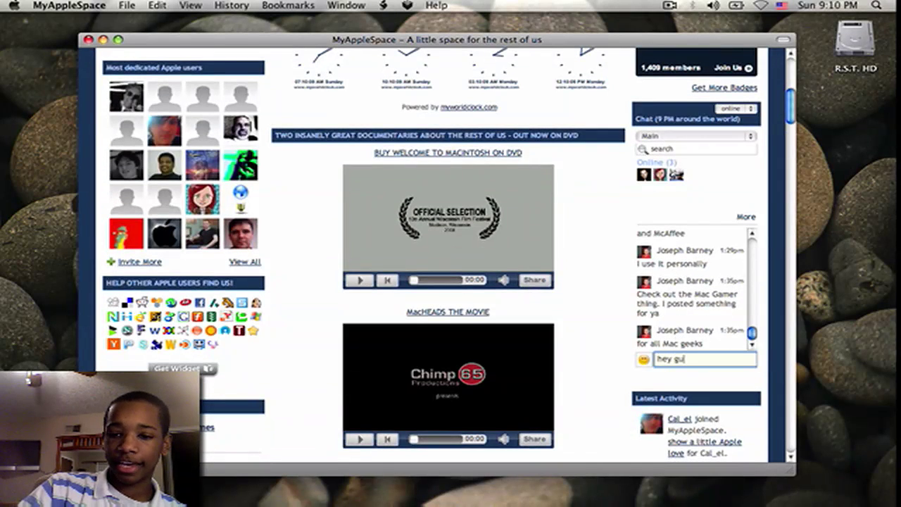
pyautogui.write('ys u r n')
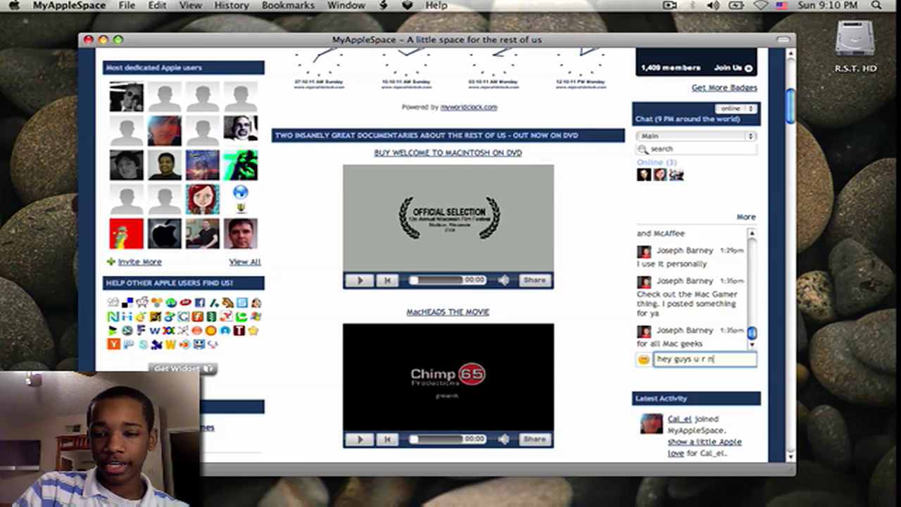
pyautogui.write(' my ne')
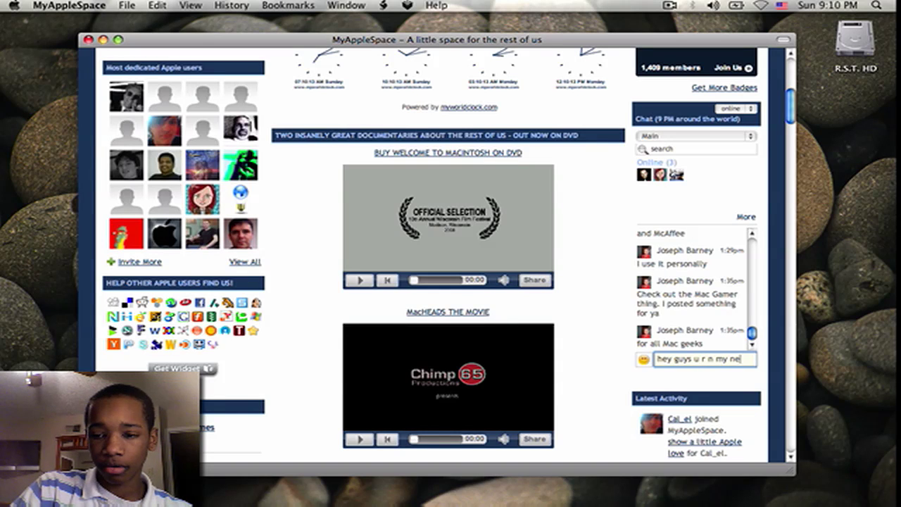
pyautogui.write('xt video')
pyautogui.press('Return')
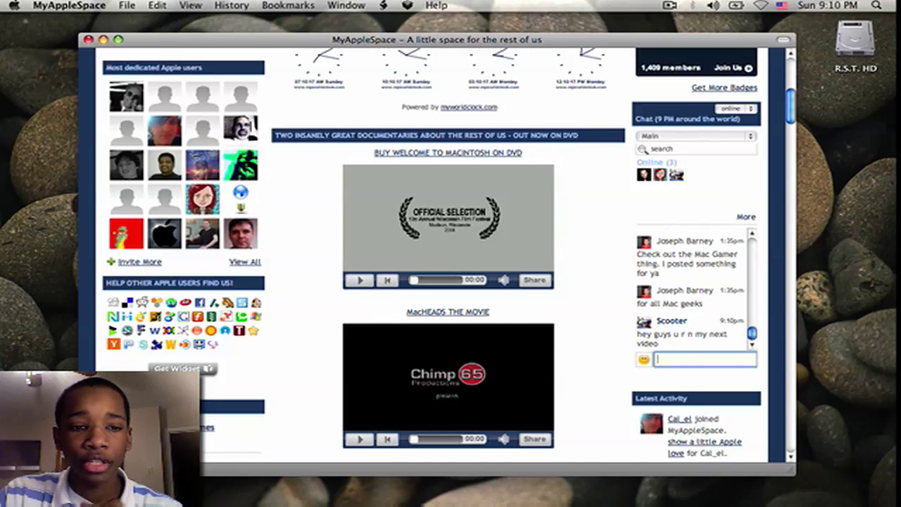
# Step: Go to the Me tab and scroll down to your Profile Information section
pyautogui.scroll(5, 563, 322)
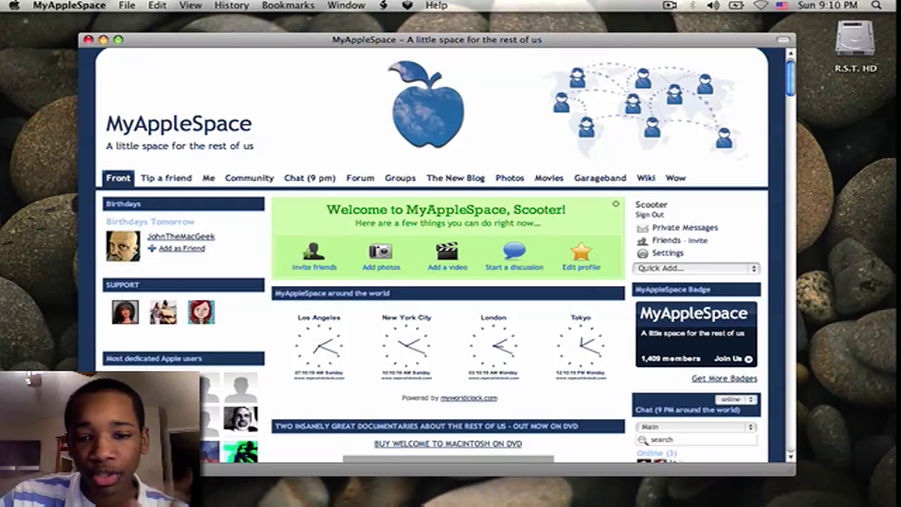
pyautogui.click(208, 180)
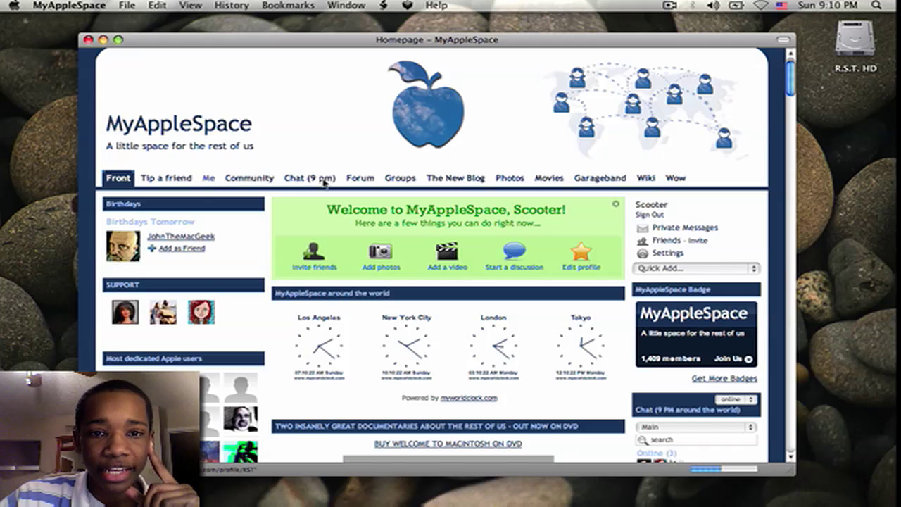
pyautogui.scroll(-5, 323, 183)
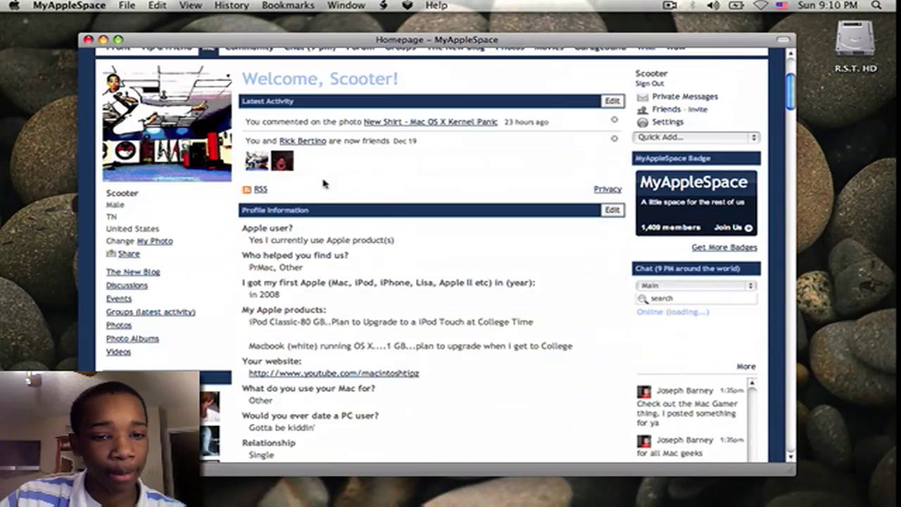
pyautogui.scroll(-2, 323, 183)
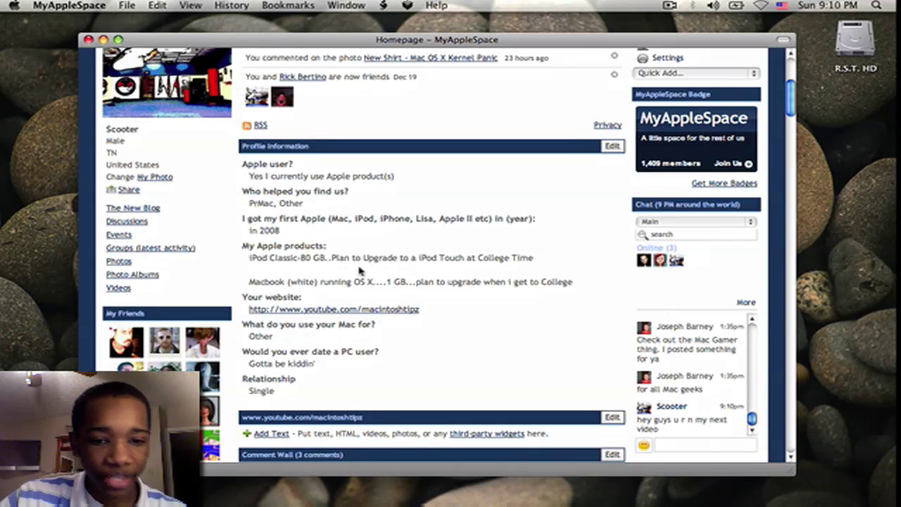
pyautogui.click(356, 310)
pyautogui.press('F9')
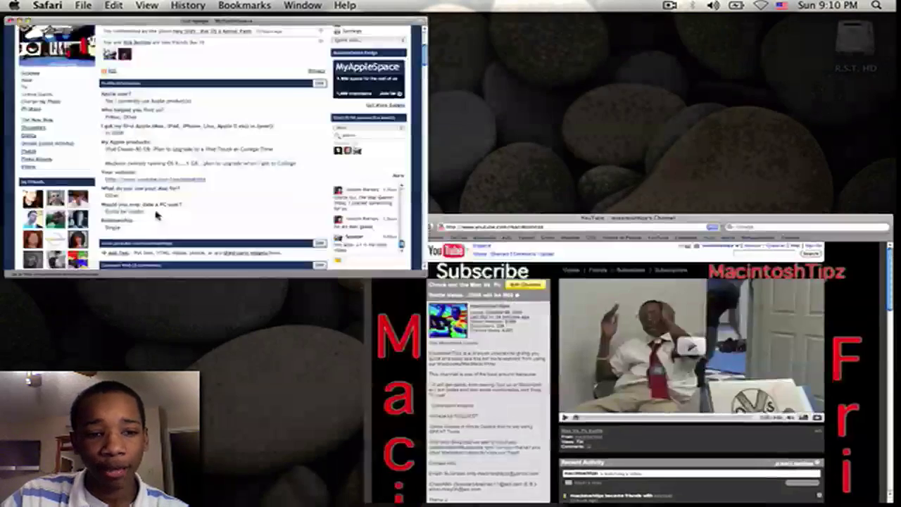
pyautogui.click(302, 239)
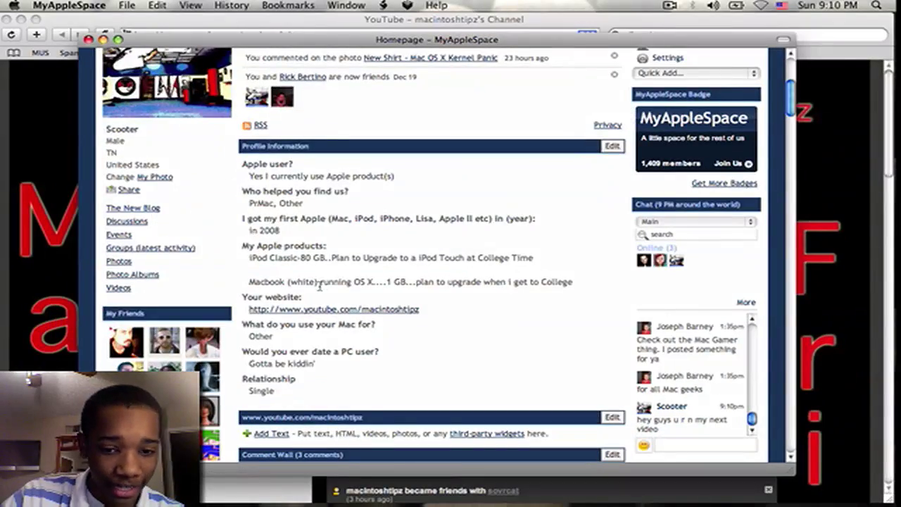
pyautogui.press('F9')
pyautogui.click(573, 312)
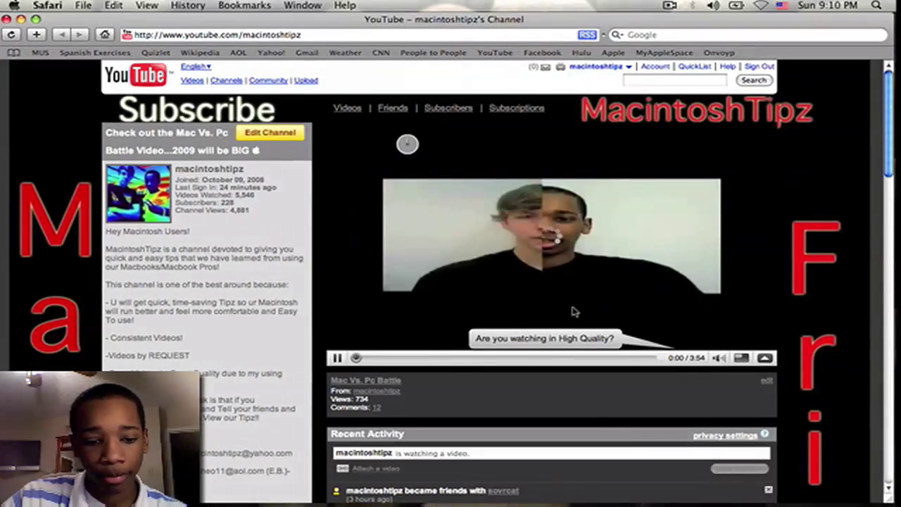
pyautogui.press('super+w')
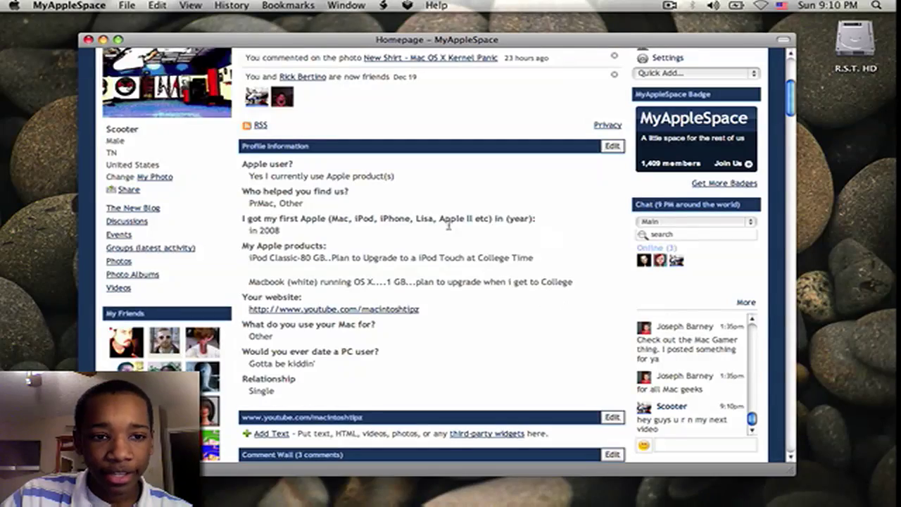
# Step: Scroll through the Comment Wall, then quit the MyAppleSpace app with Cmd+Q
pyautogui.scroll(-10, 447, 225)
pyautogui.scroll(-5, 352, 196)
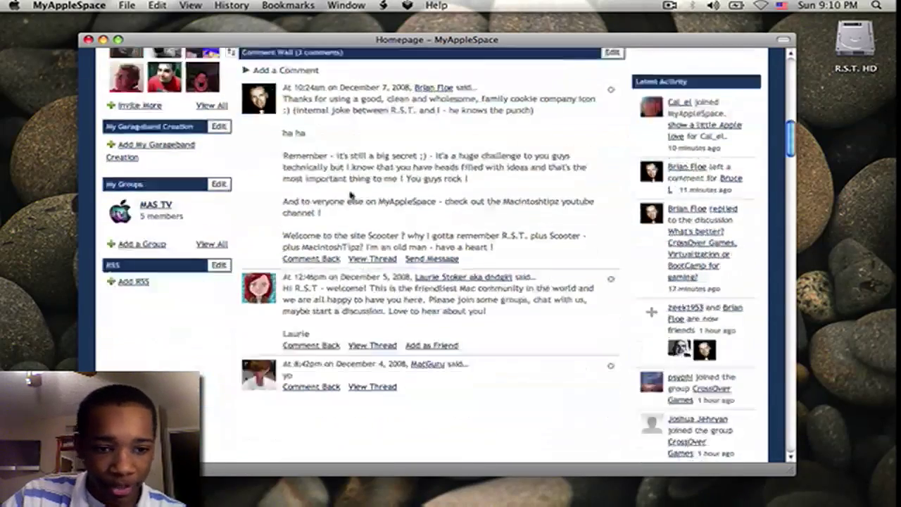
pyautogui.scroll(11, 351, 197)
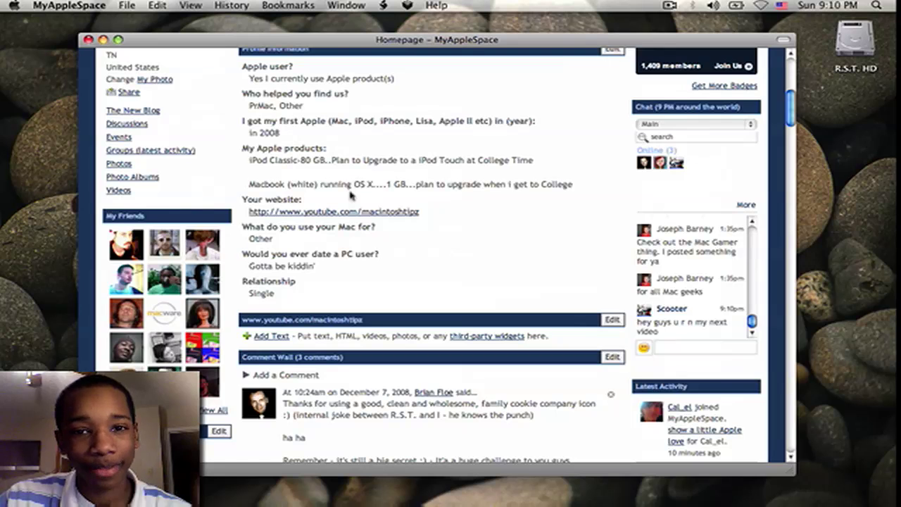
pyautogui.press('super+q')
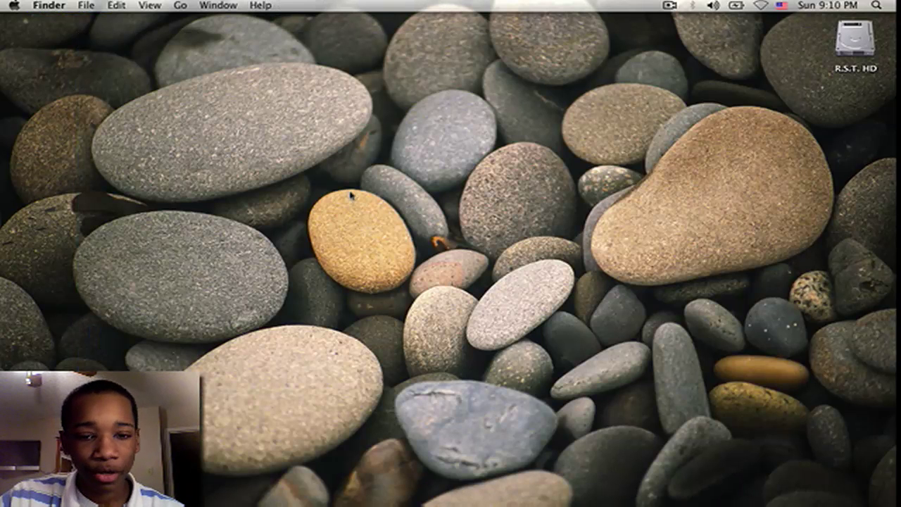
pyautogui.moveTo(574, 470)
pyautogui.click(704, 479)
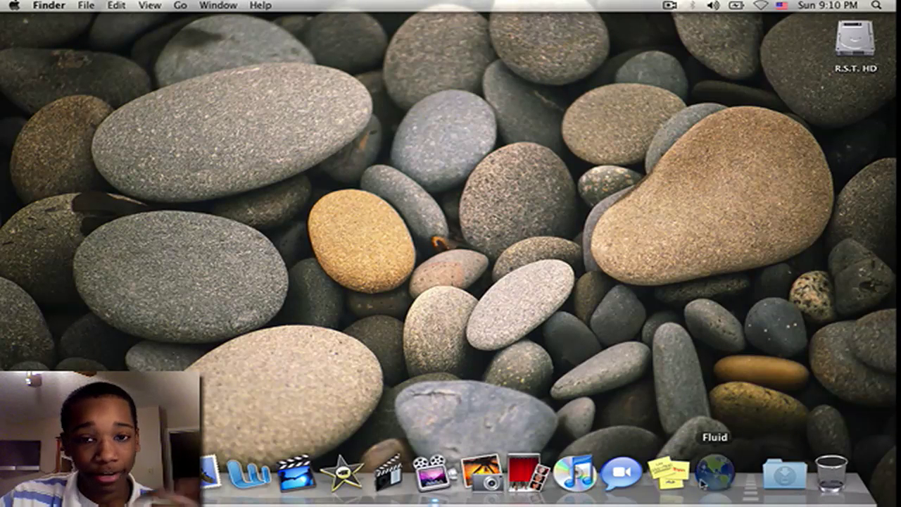
pyautogui.write('ww')
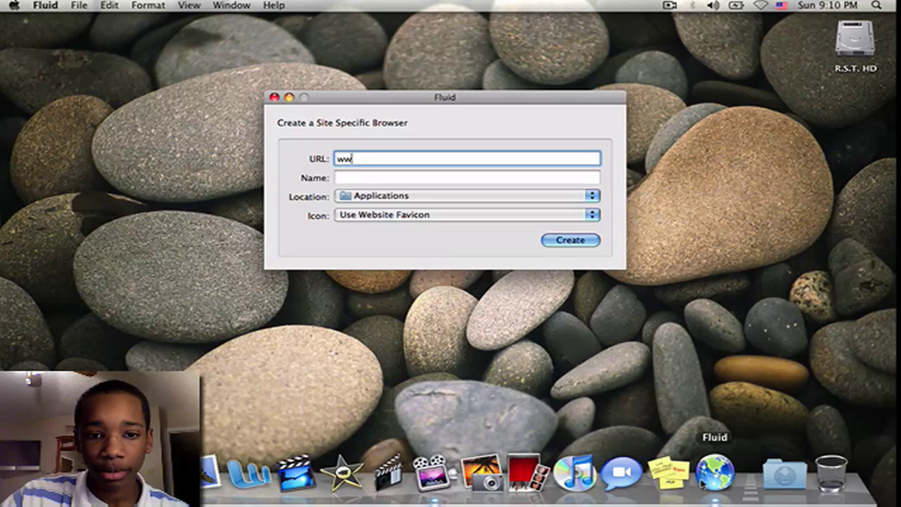
pyautogui.write('w.facebook.com')
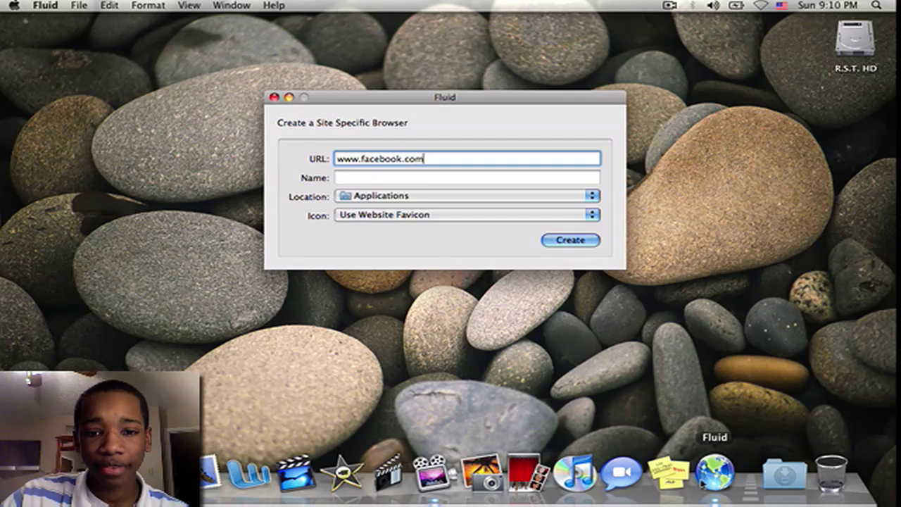
pyautogui.press('Tab')
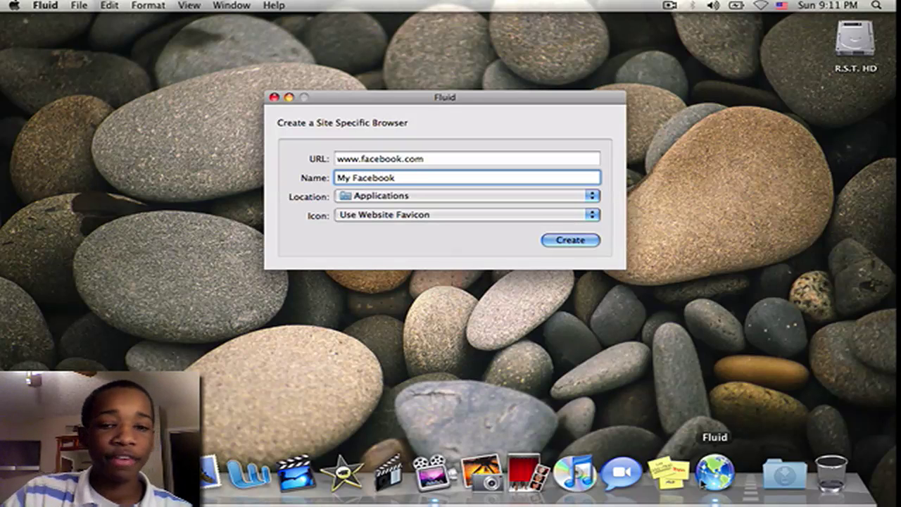
# Step: Use IMG_1496_2.JPG from iPhoto as the icon and create My Facebook.app in Applications
pyautogui.click(574, 217)
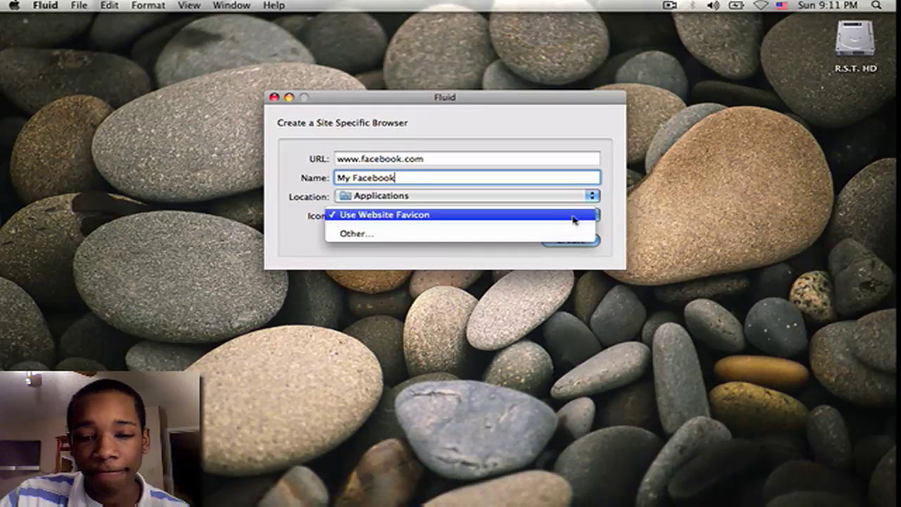
pyautogui.click(526, 238)
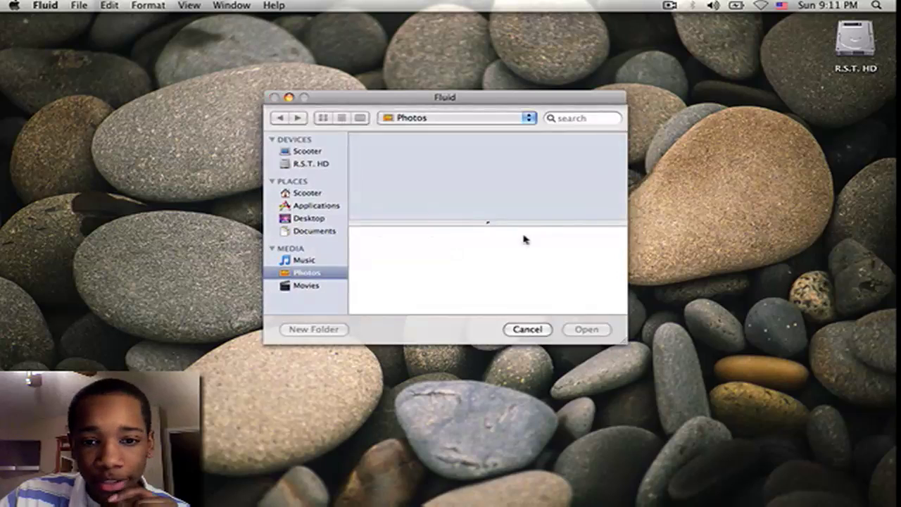
pyautogui.scroll(-3, 424, 250)
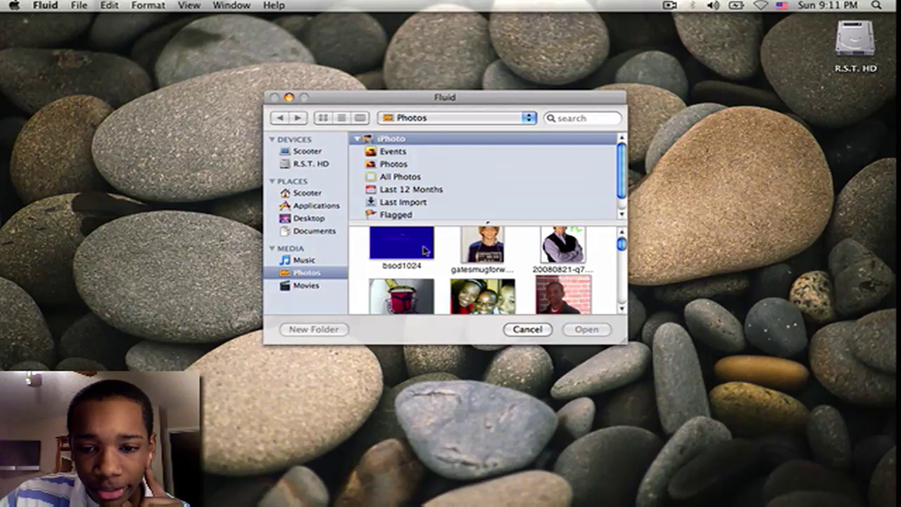
pyautogui.scroll(3, 424, 251)
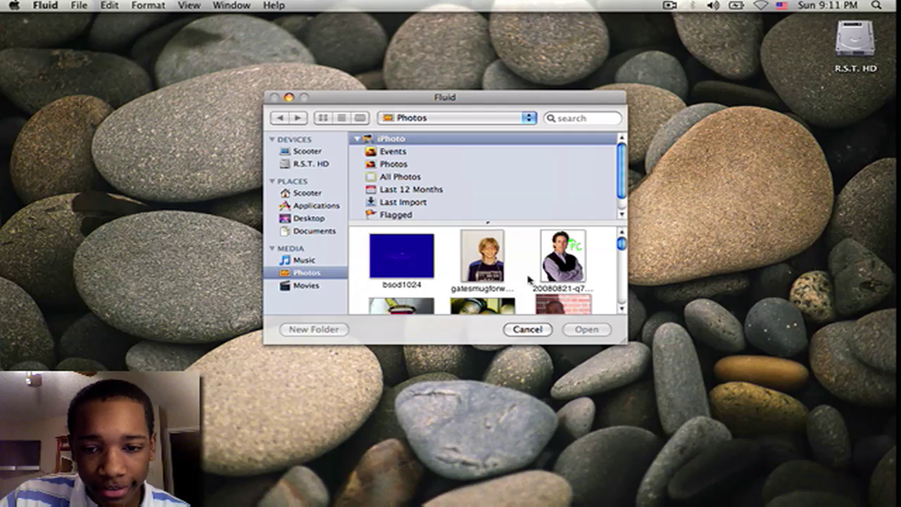
pyautogui.scroll(-4, 528, 280)
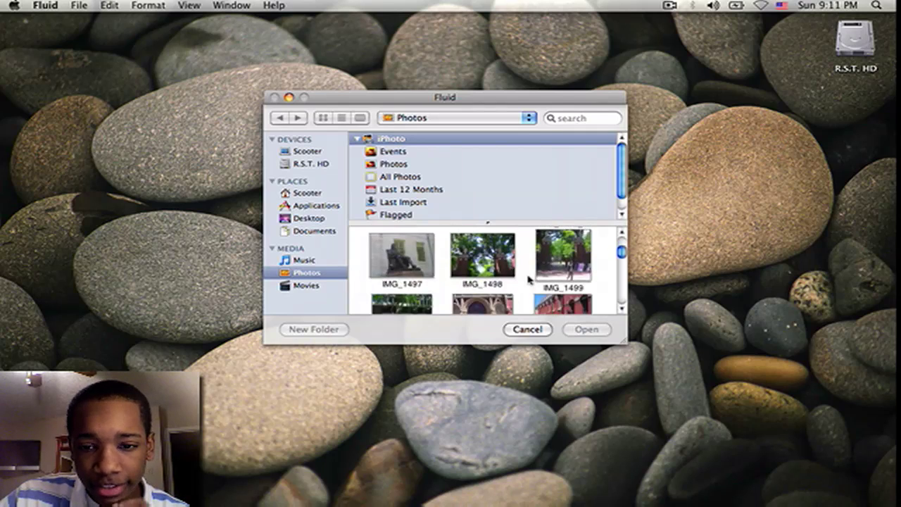
pyautogui.scroll(3, 528, 279)
pyautogui.scroll(-1, 529, 279)
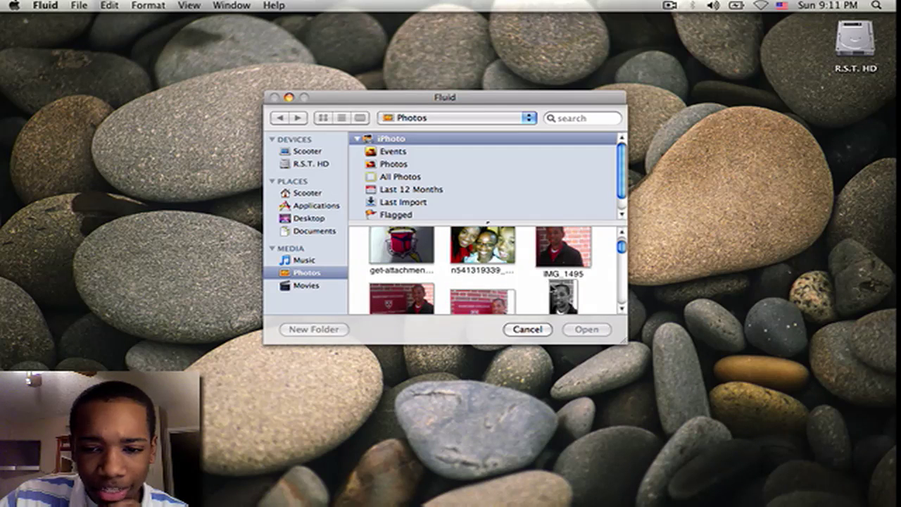
pyautogui.click(558, 292)
pyautogui.press('Return')
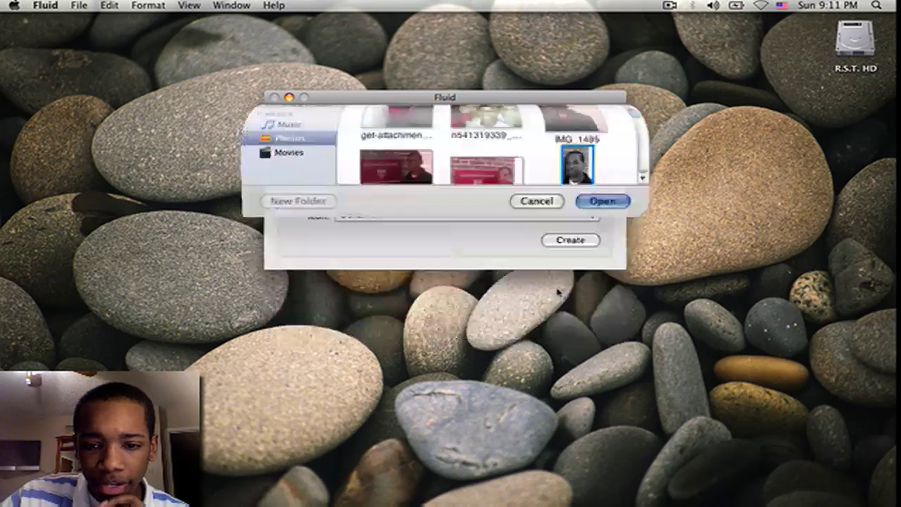
pyautogui.click(577, 242)
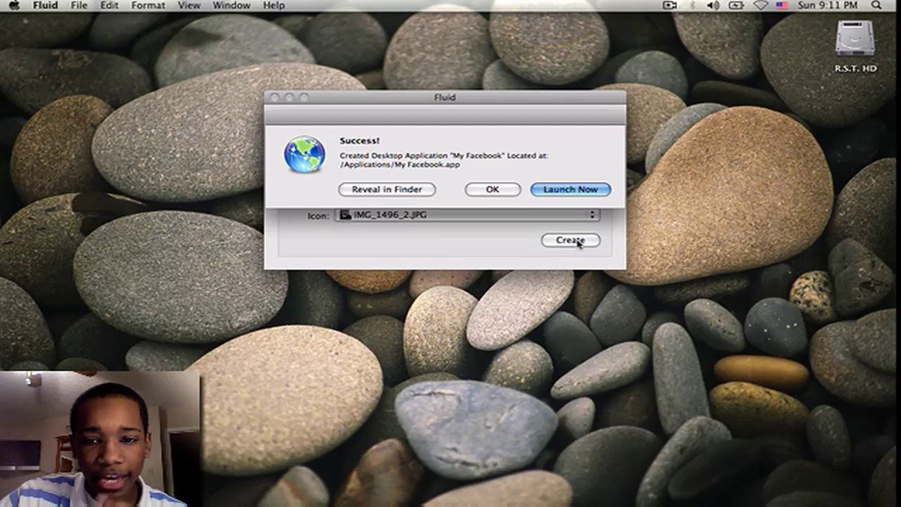
# Step: Launch My Facebook, bring its window forward, then open and close a new blank tab
pyautogui.press('Return')
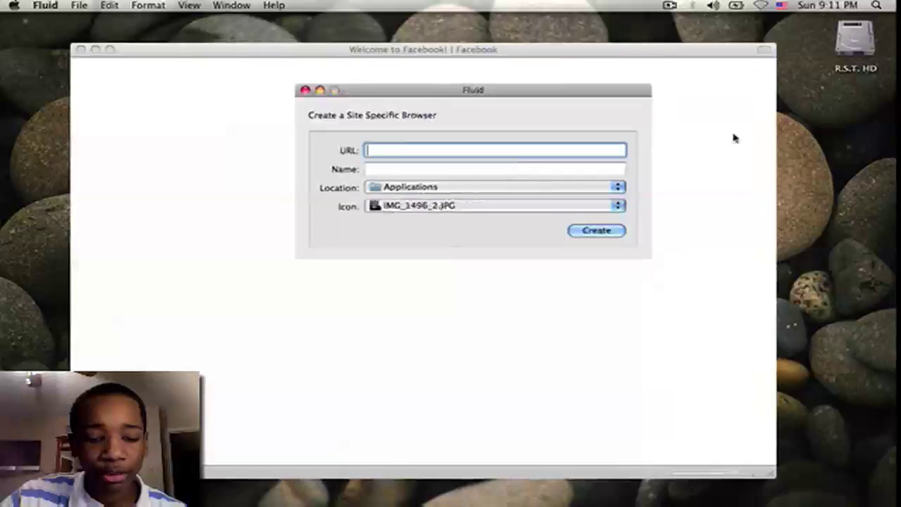
pyautogui.click(734, 138)
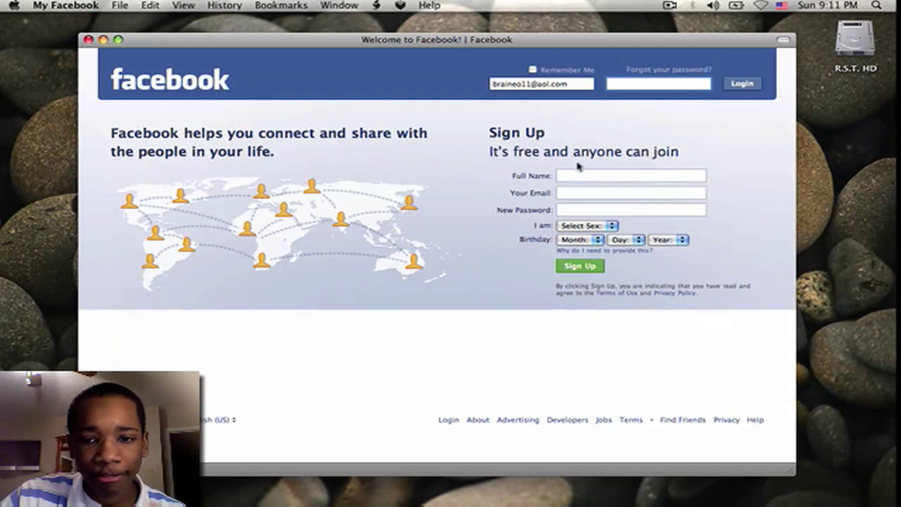
pyautogui.click(62, 4)
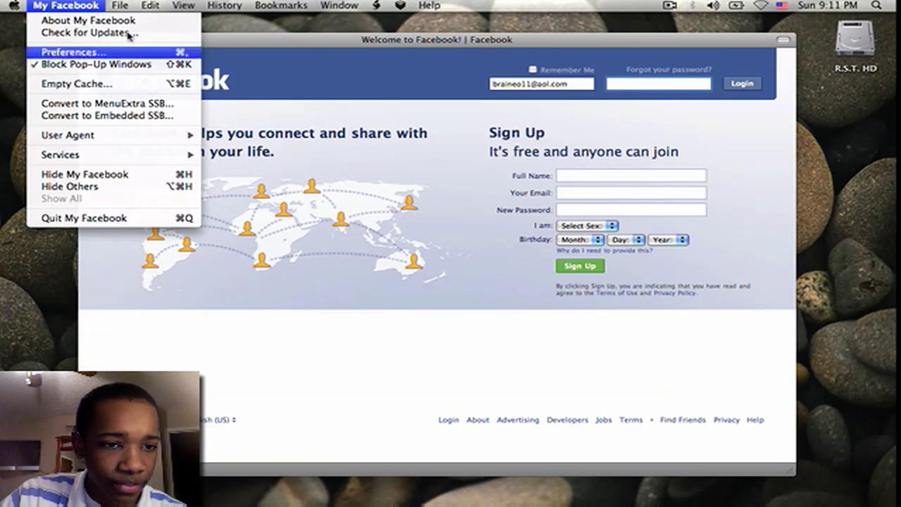
pyautogui.moveTo(148, 5)
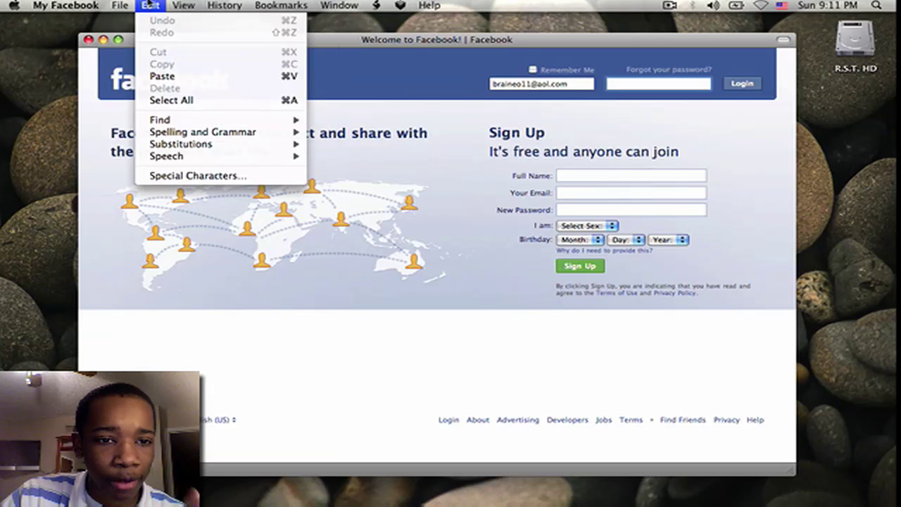
pyautogui.click(134, 32)
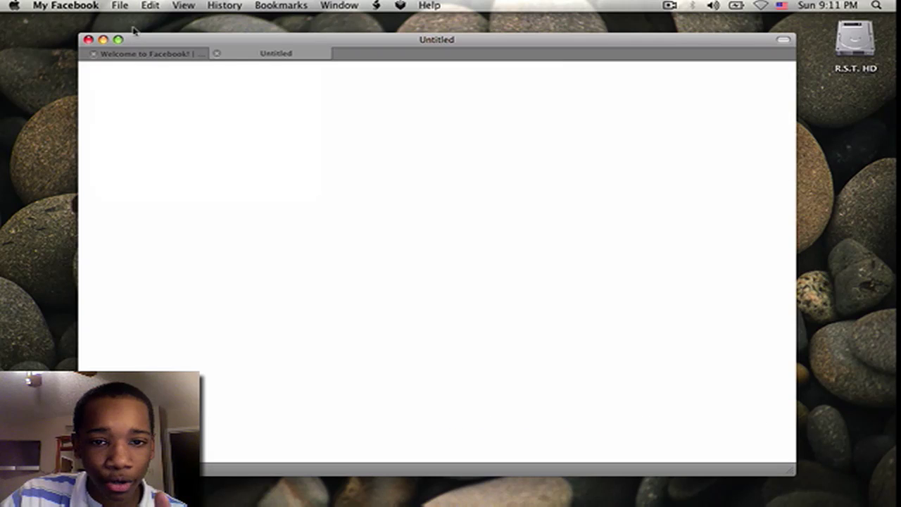
pyautogui.click(217, 55)
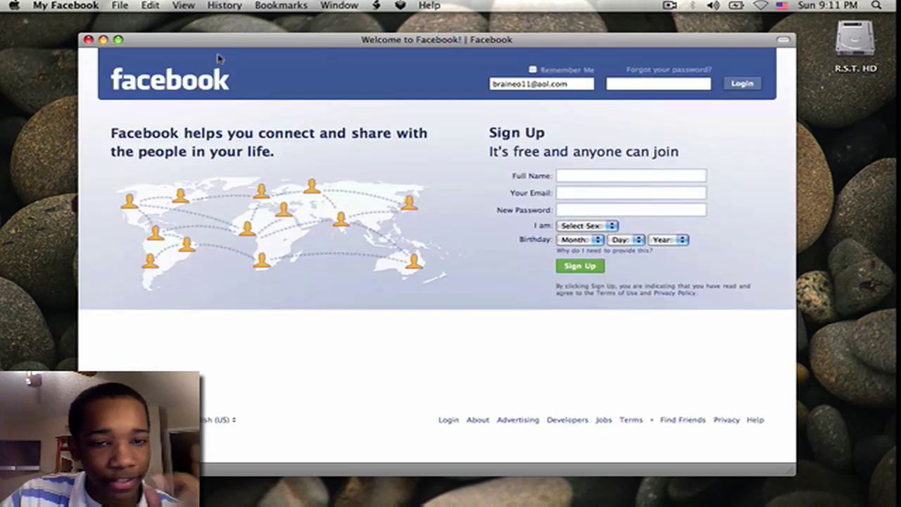
pyautogui.moveTo(457, 500)
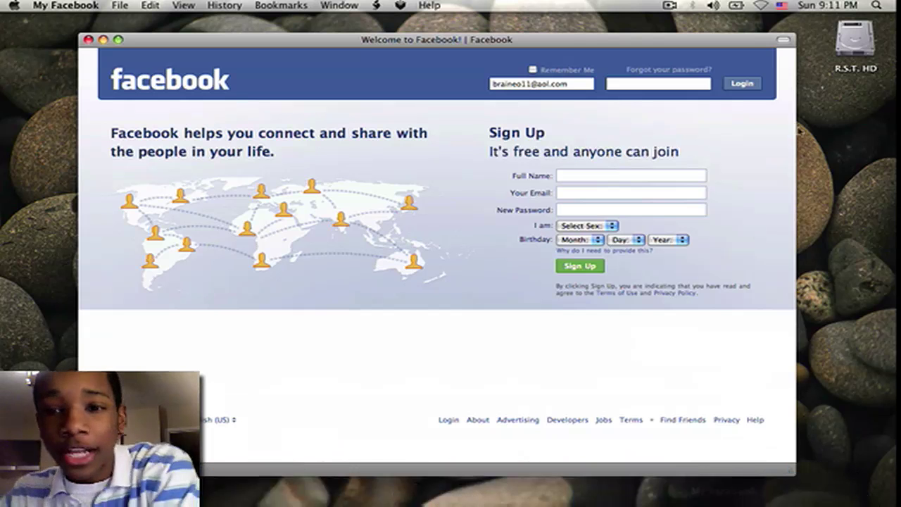
# Step: Enter the Facebook account password and log in to Facebook in the My Facebook app
pyautogui.click(611, 83)
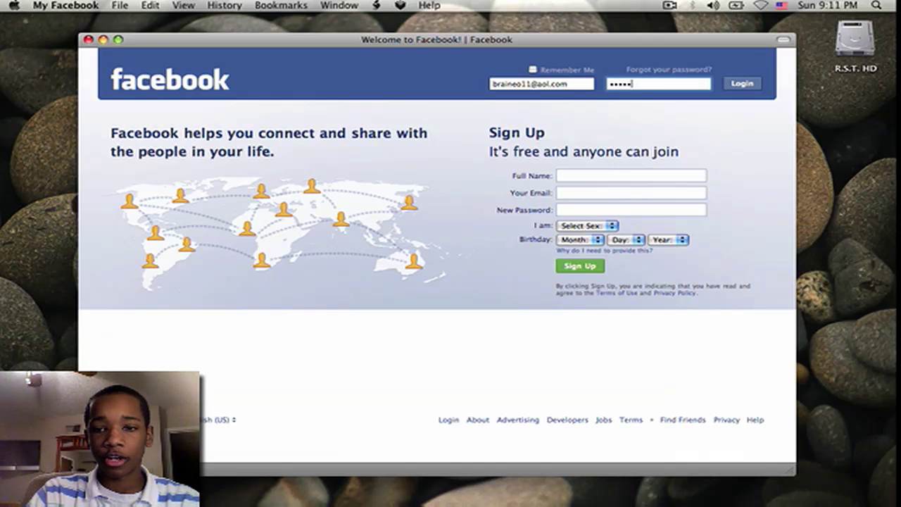
pyautogui.press('Return')
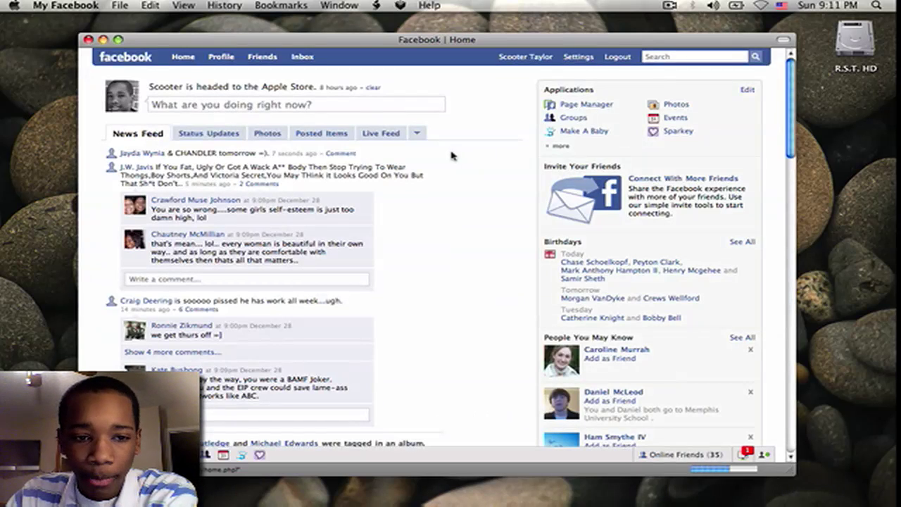
pyautogui.scroll(-3, 452, 155)
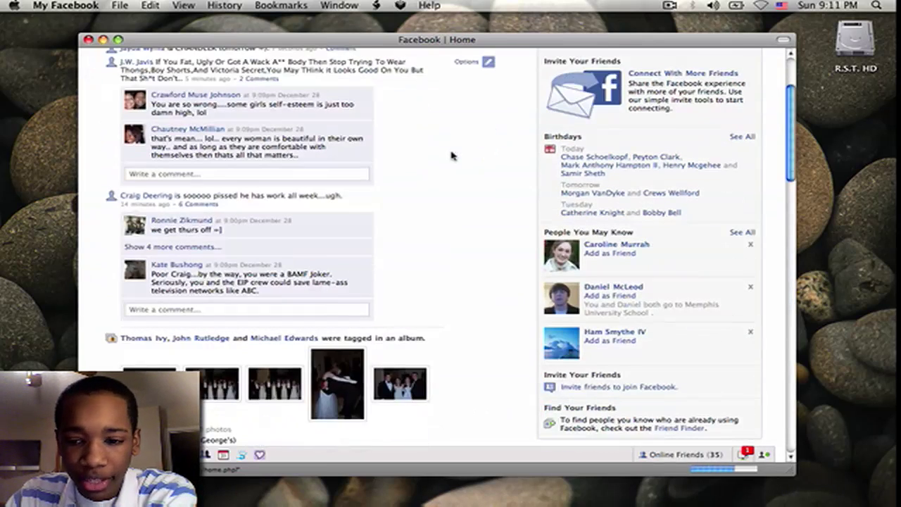
# Step: Check the Facebook notifications
pyautogui.click(744, 454)
pyautogui.click(743, 454)
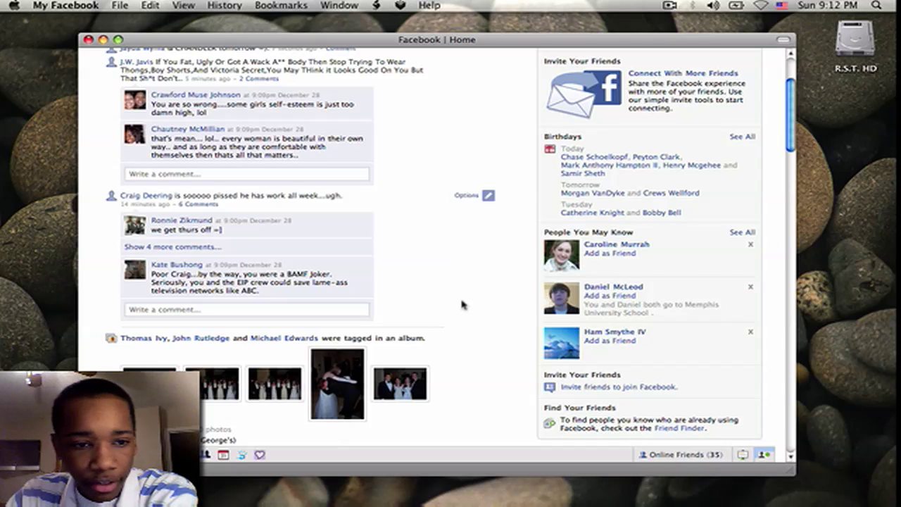
pyautogui.scroll(3, 461, 304)
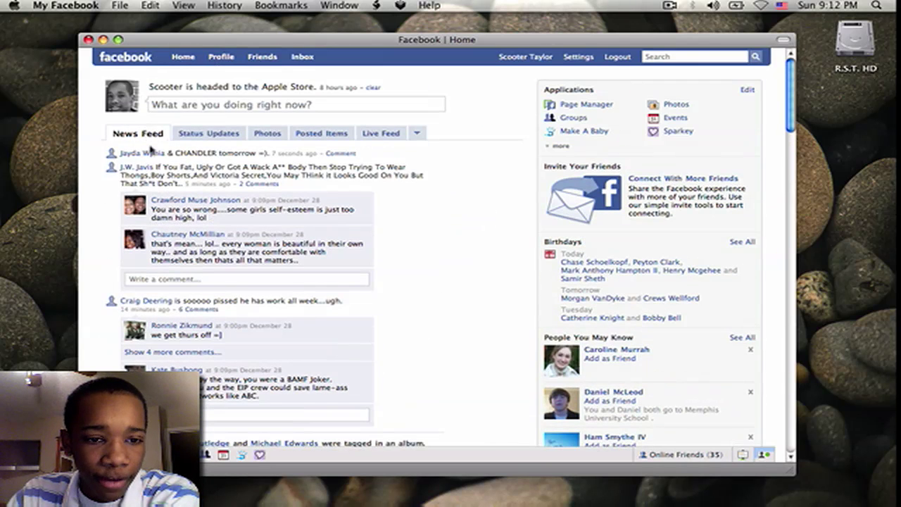
# Step: Open a friend's profile from the News Feed
pyautogui.click(151, 153)
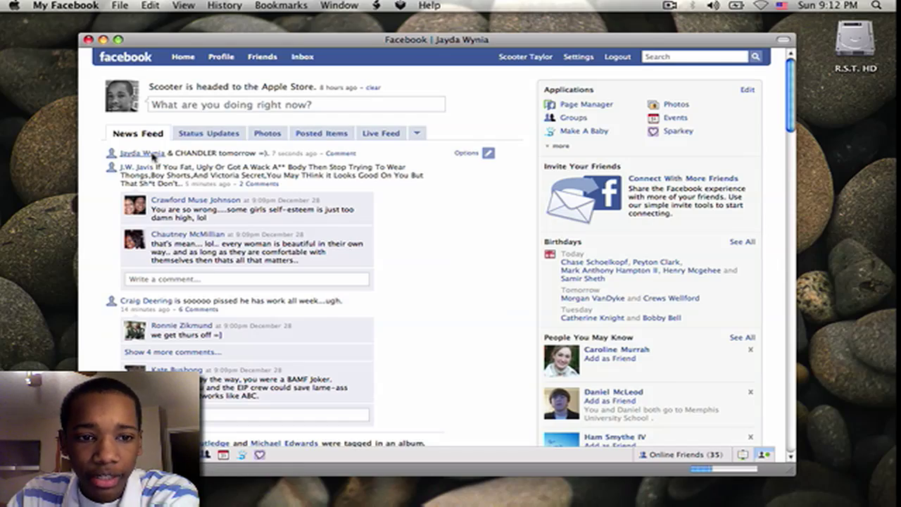
pyautogui.scroll(-5, 177, 157)
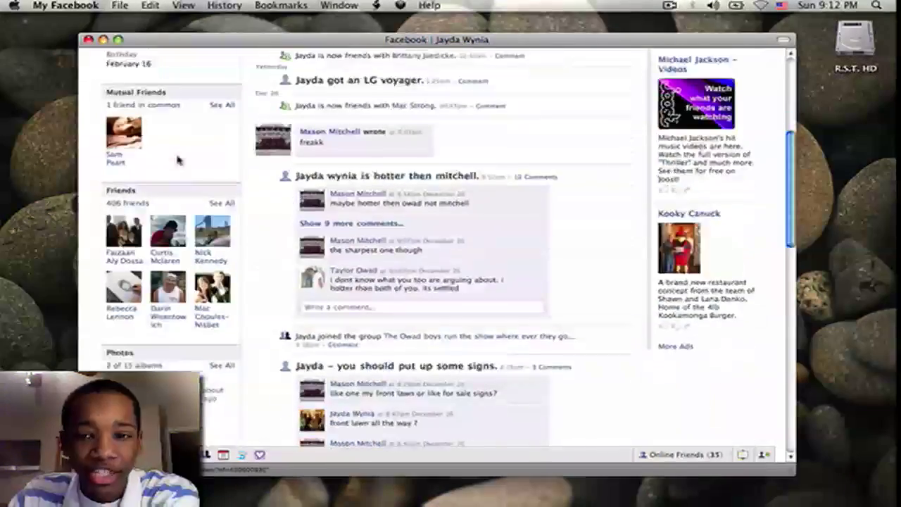
pyautogui.scroll(5, 177, 157)
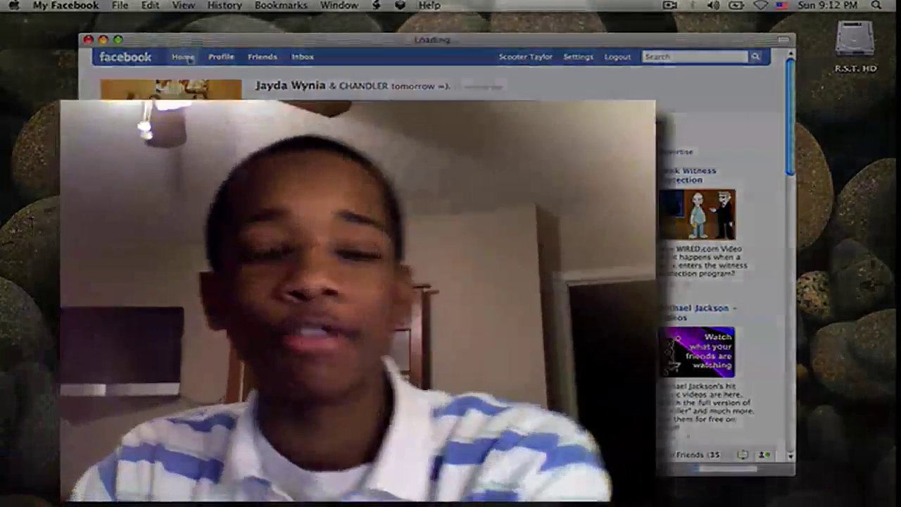